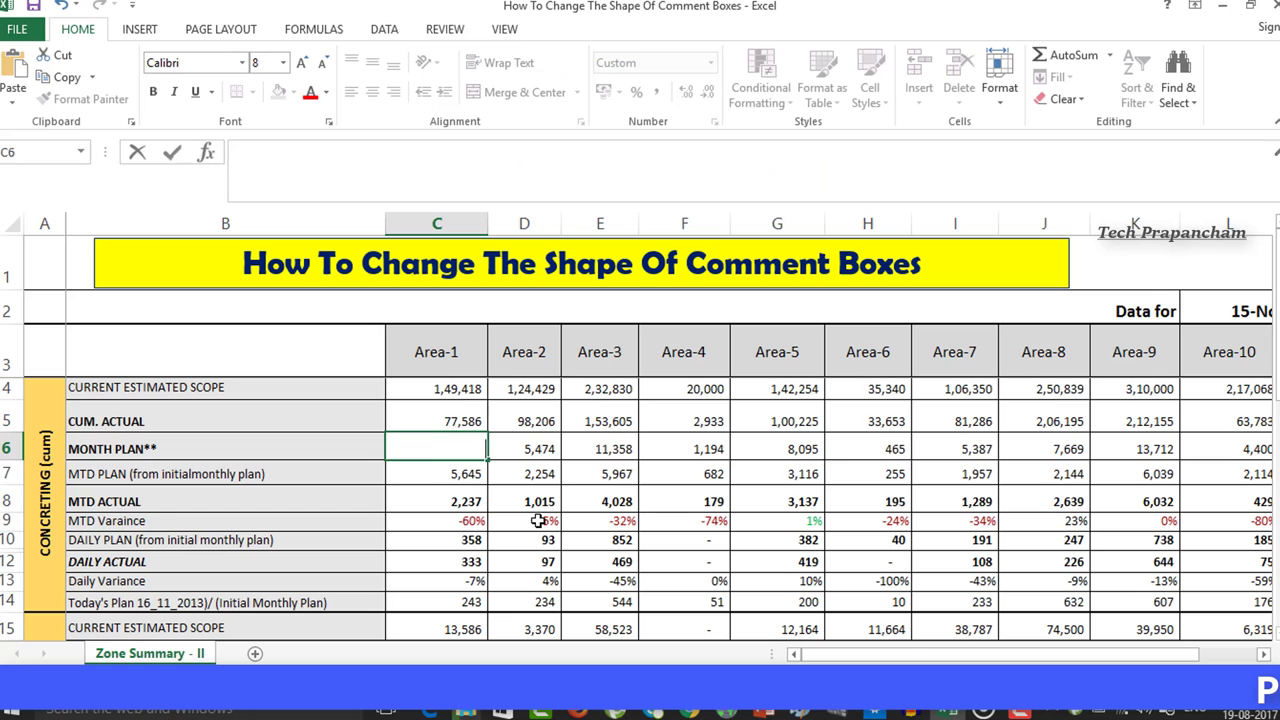
Paste 11,221 as the Area-1 month plan in C6, then check cells F5 and F13.
type("11220.97")
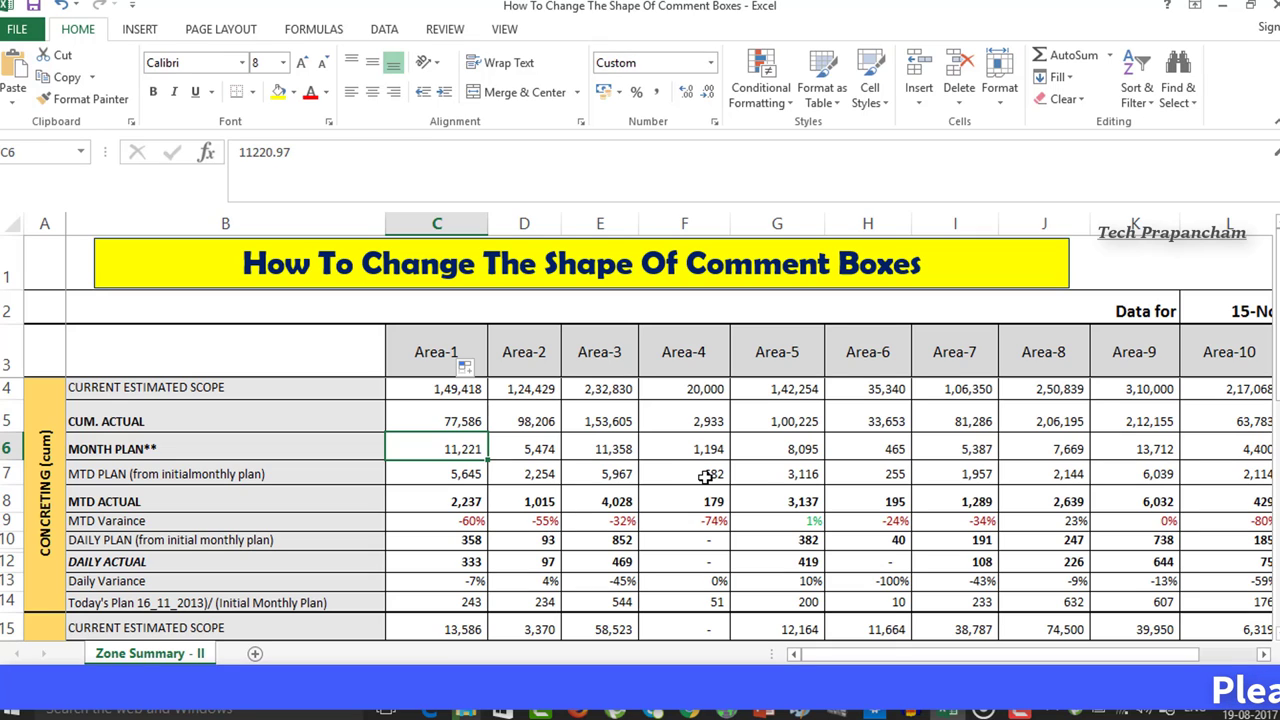
left_click(691, 423)
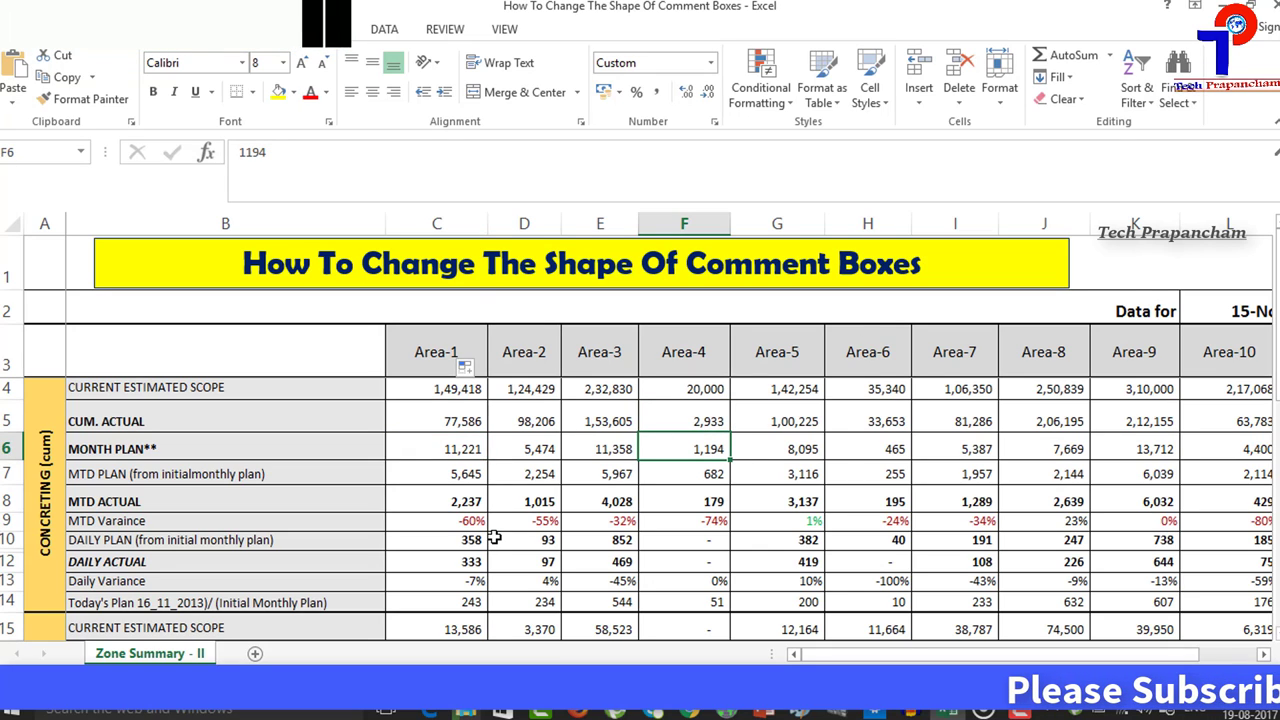
left_click_drag(464, 203, 464, 165)
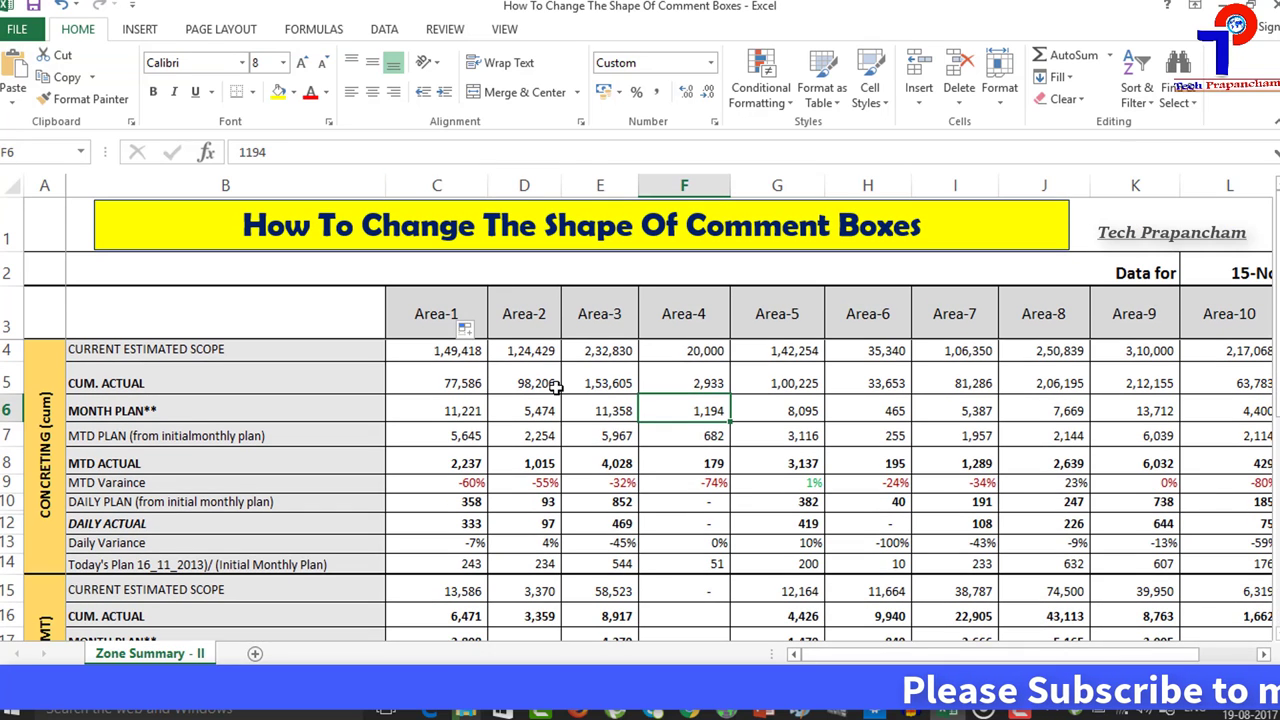
left_click(716, 540)
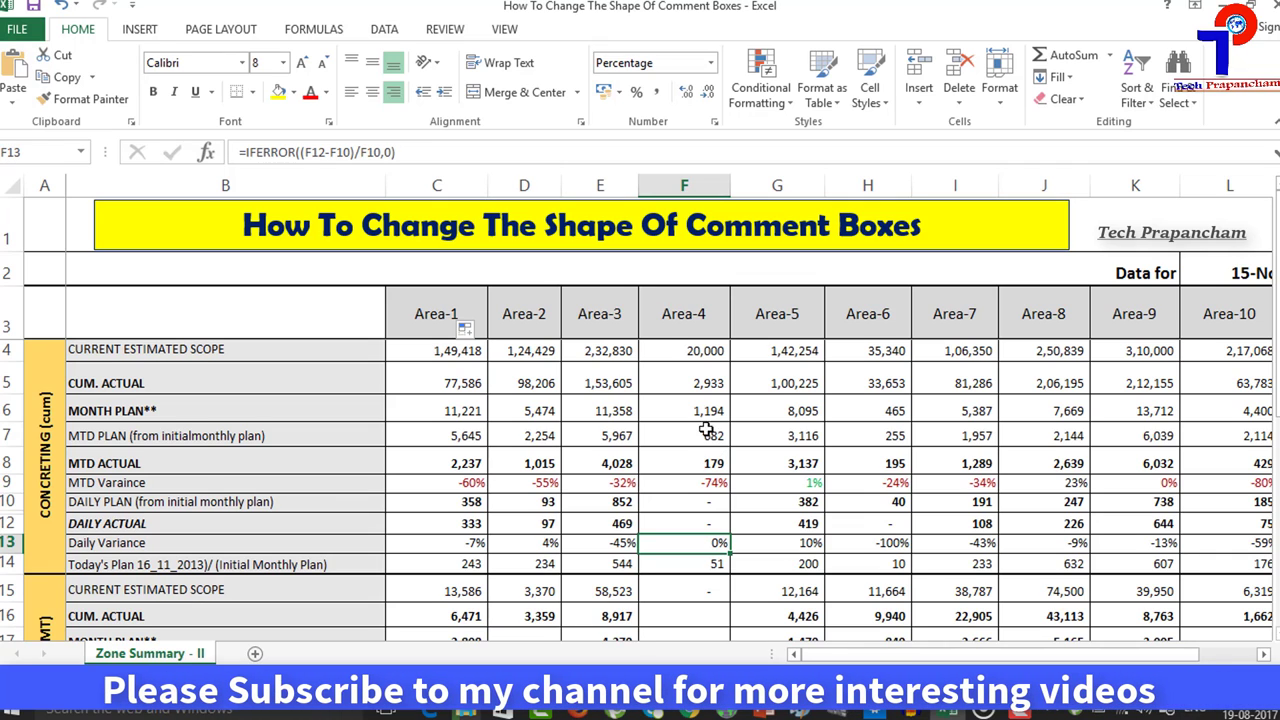
Insert a comment on Area-4 month plan cell F6 reading 'To Check the correctness of the data'.
right_click(696, 410)
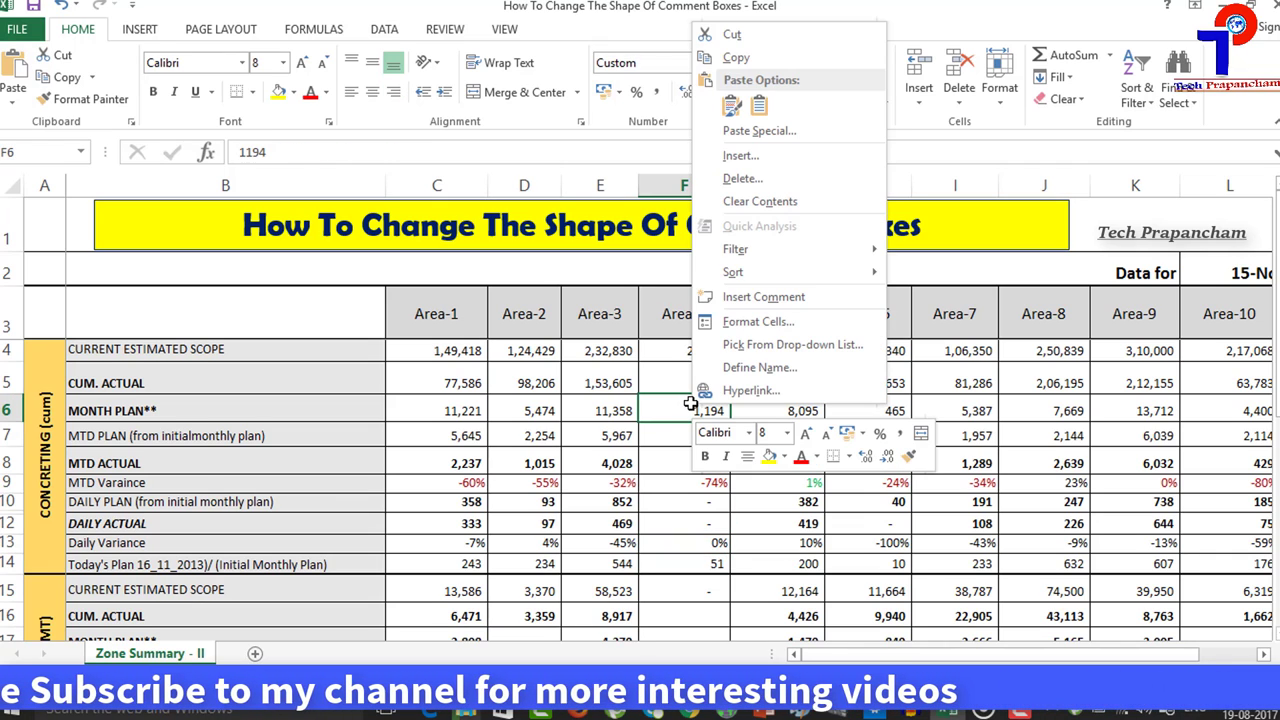
left_click(825, 305)
type("To Ch")
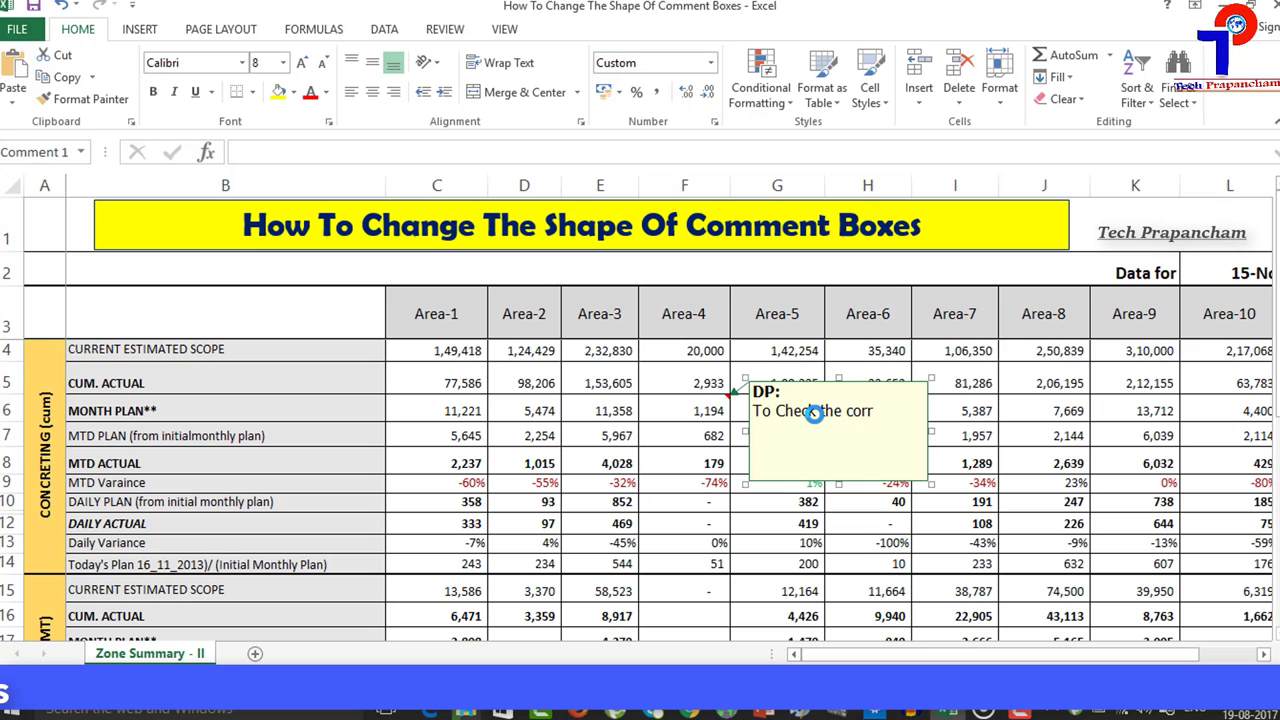
type("eck the correctness of the data")
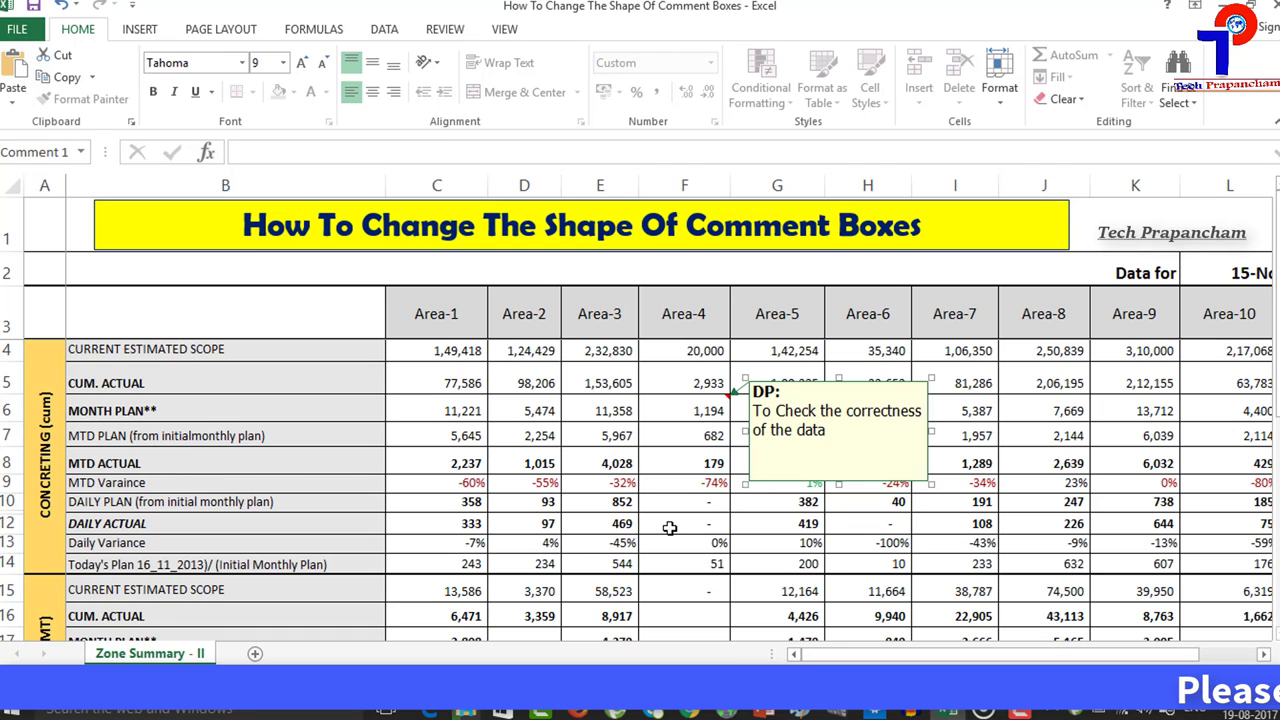
left_click(745, 503)
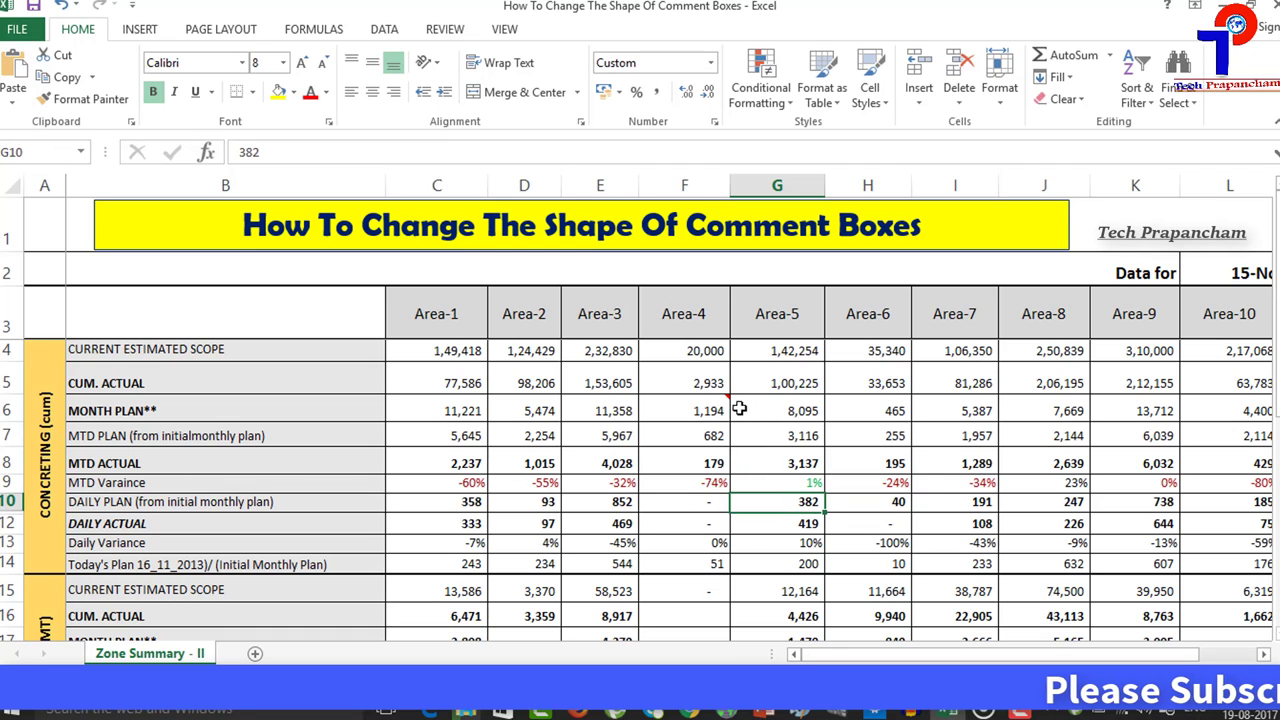
Edit F6's comment and resize its box to be wider and shorter.
mouse_move(710, 408)
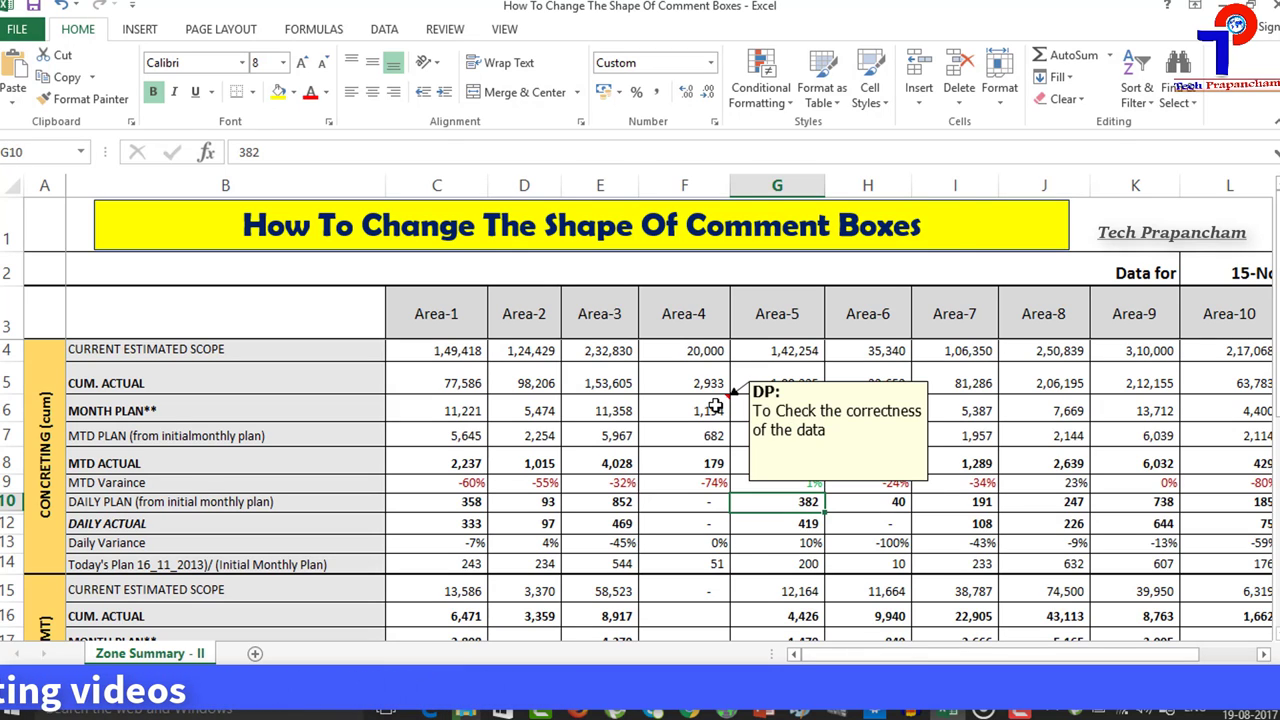
right_click(716, 405)
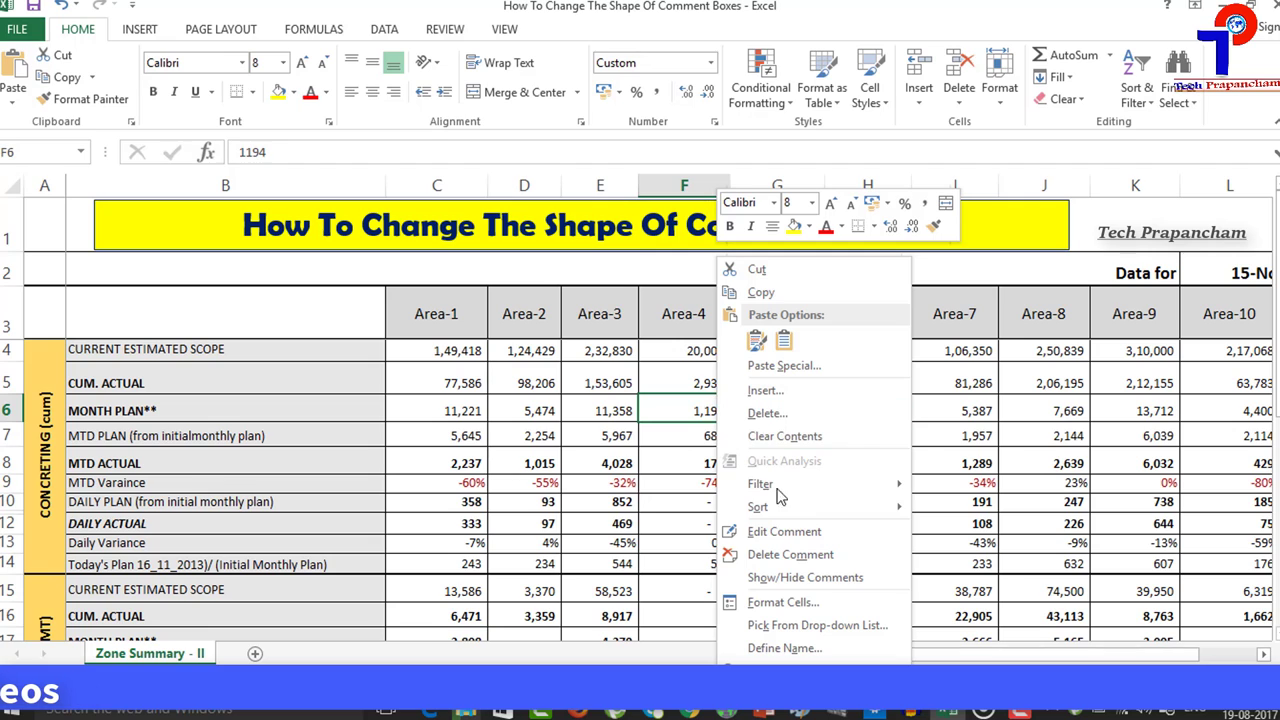
left_click(786, 533)
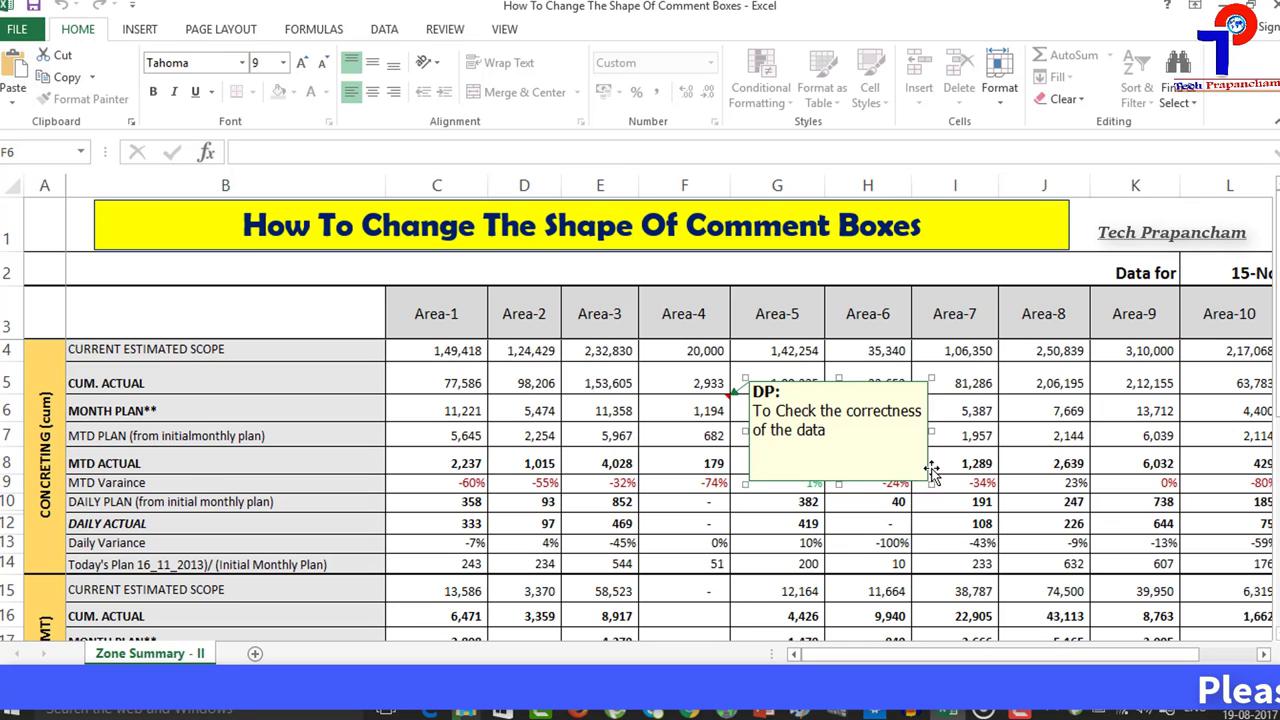
key("ctrl+z")
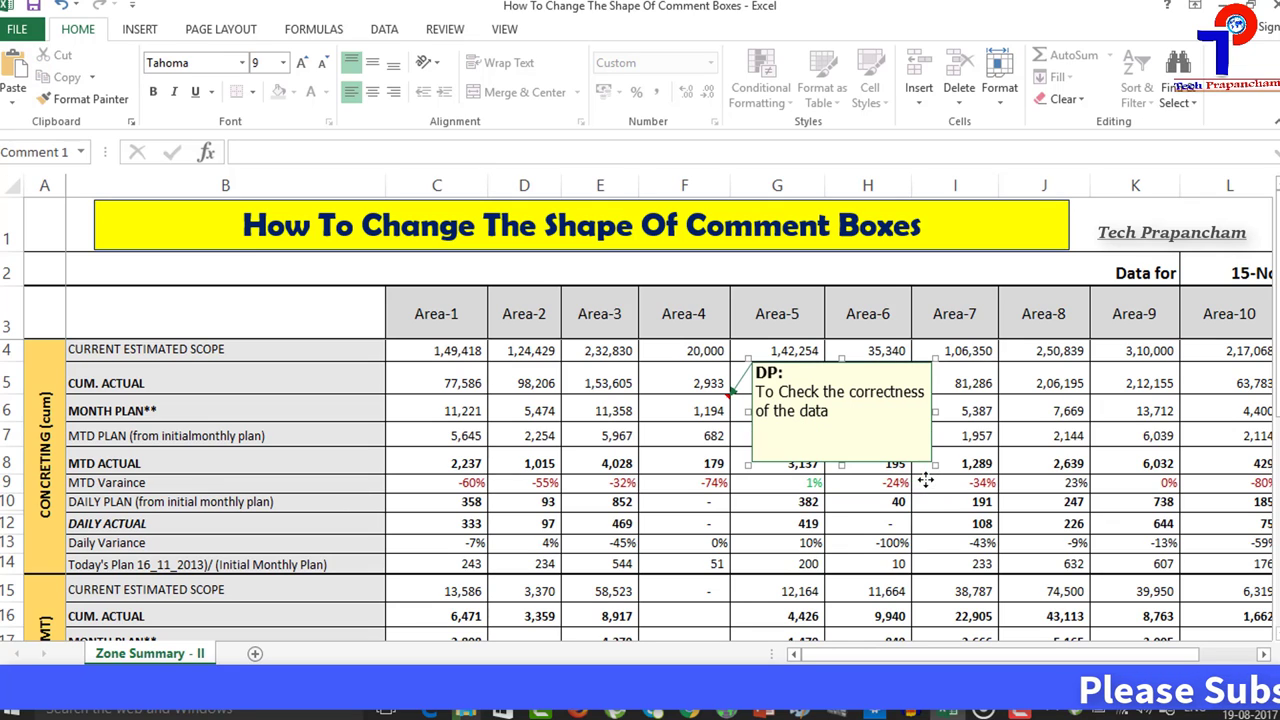
mouse_move(932, 464)
left_mouse_down()
mouse_move(1012, 435)
mouse_move(902, 470)
mouse_move(920, 432)
mouse_move(958, 430)
left_mouse_up()
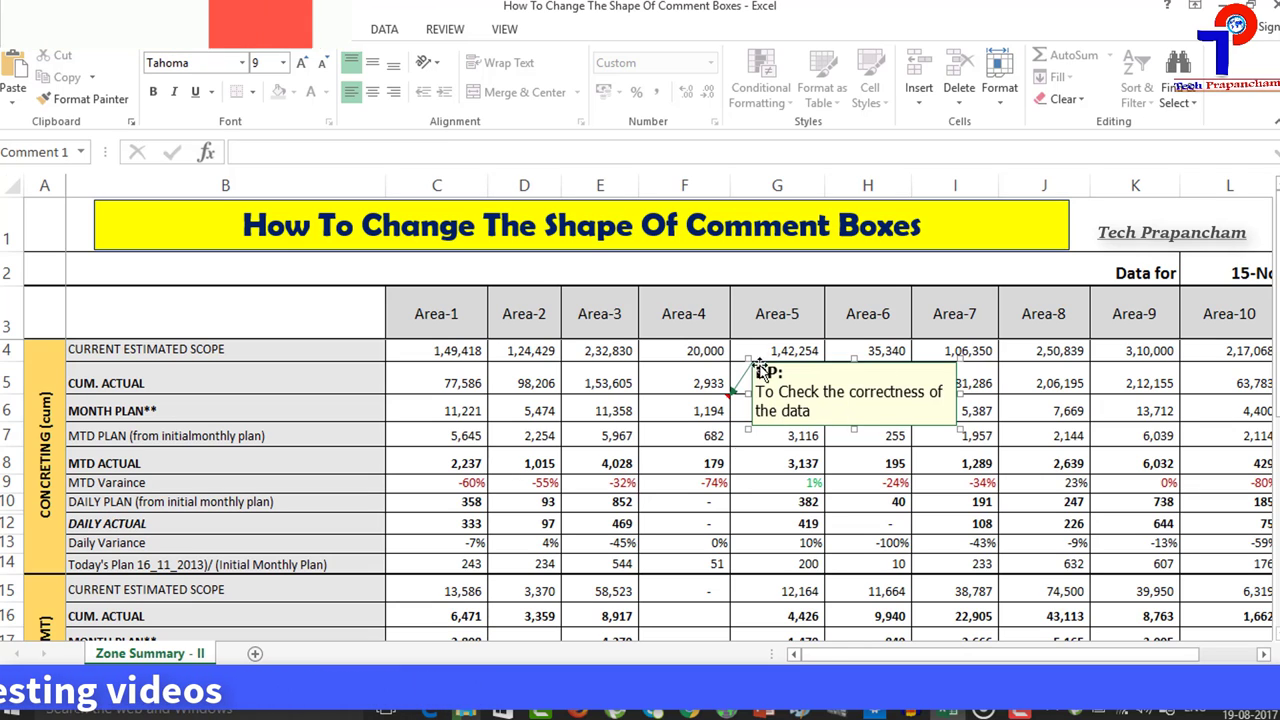
left_click(733, 481)
Open the Customize Quick Access Toolbar page of Excel Options.
left_click(712, 414)
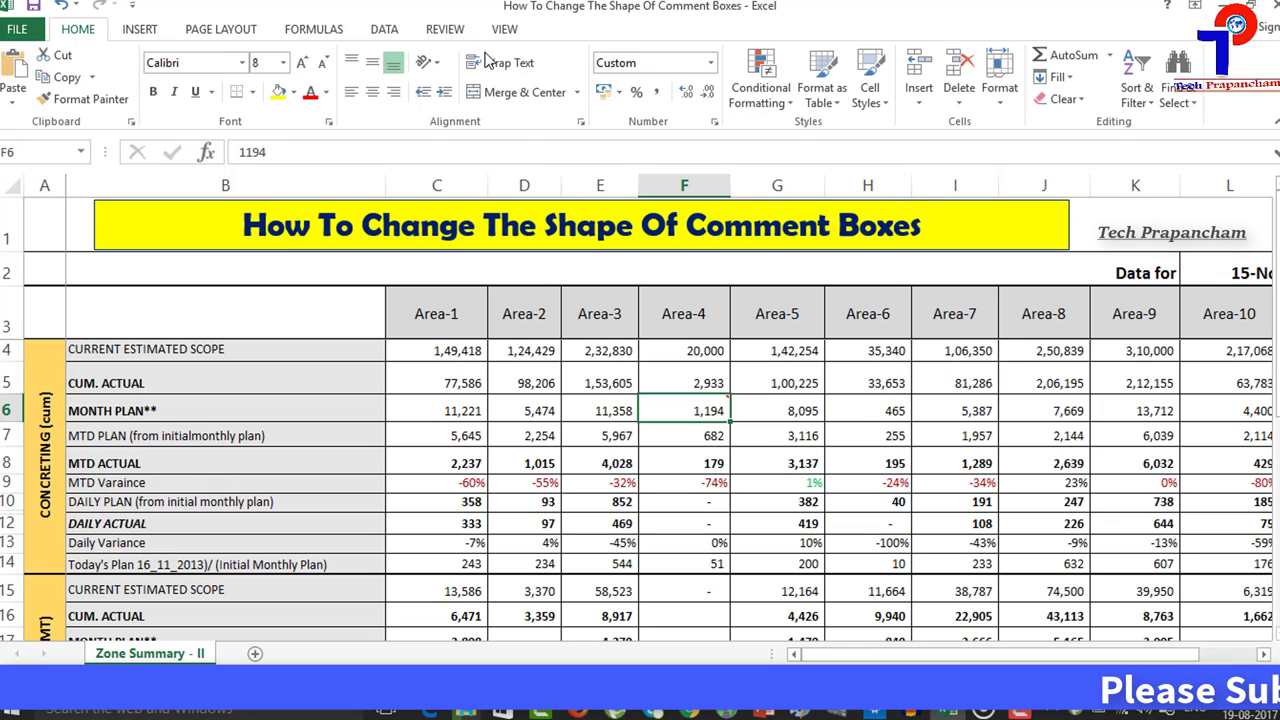
right_click(1222, 96)
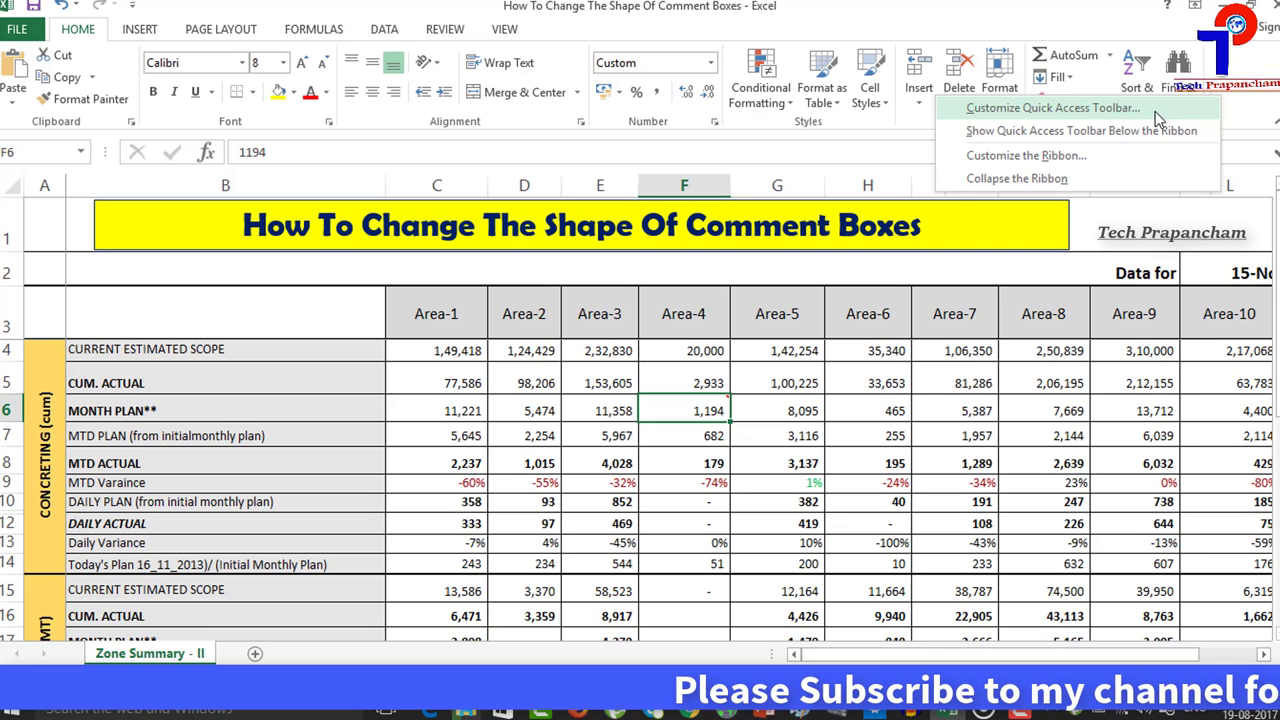
left_click(1168, 109)
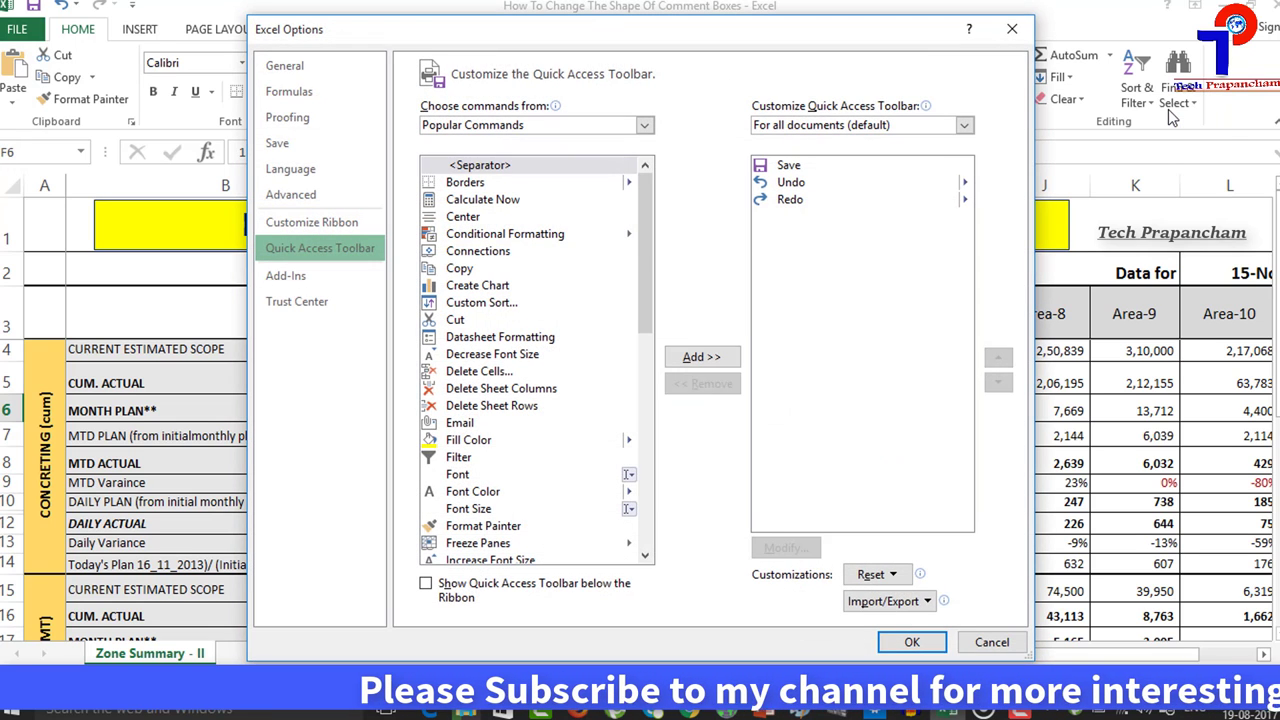
Add Change Shape from All Commands to the Quick Access Toolbar and confirm with OK.
left_click(592, 128)
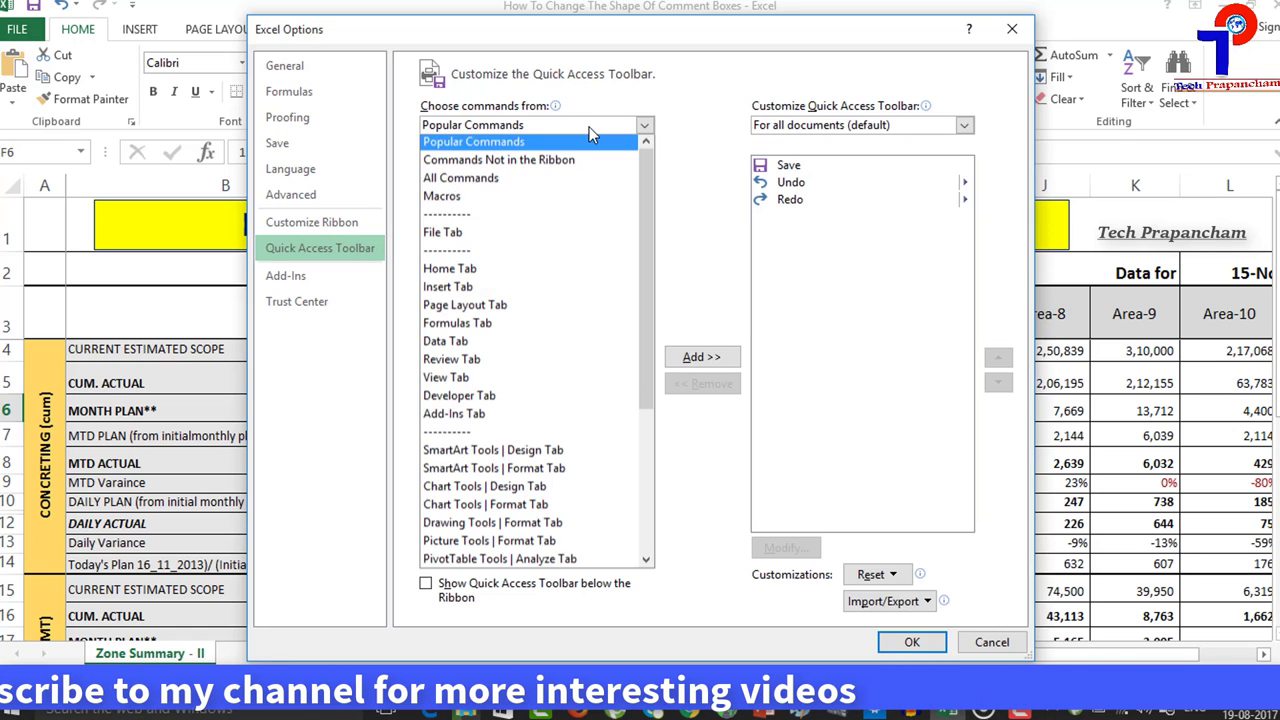
left_click(582, 183)
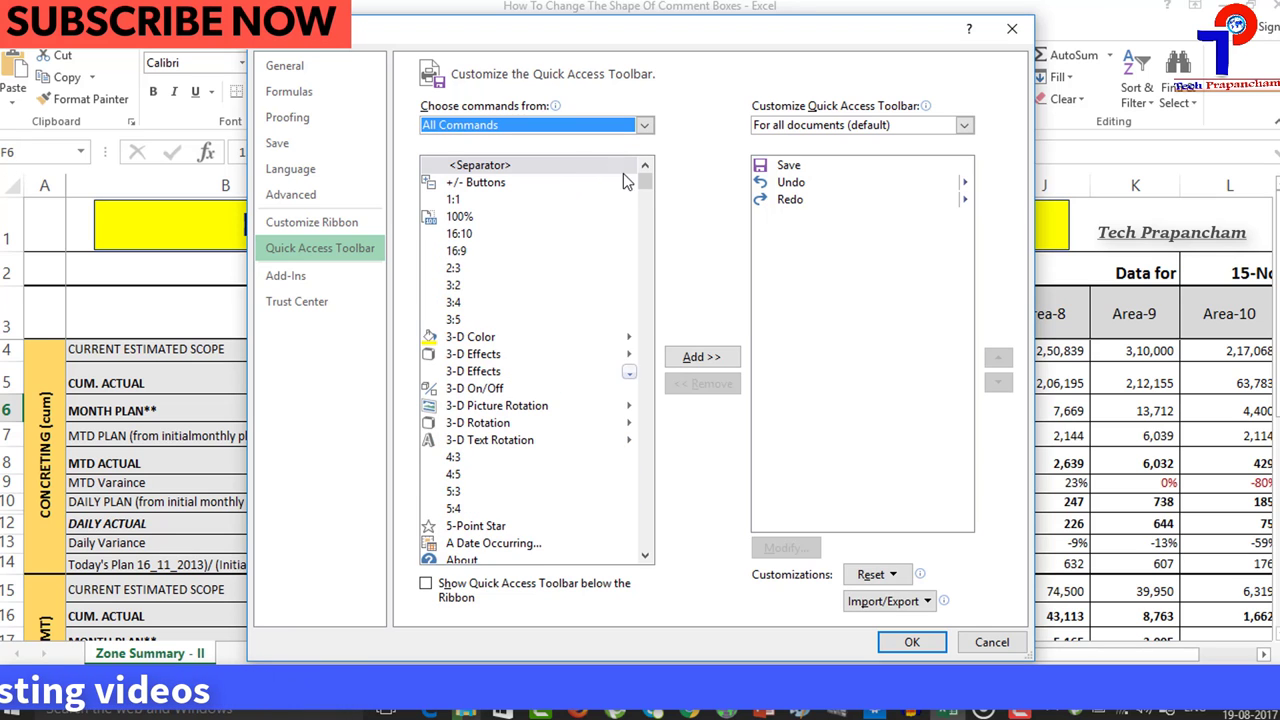
left_click_drag(645, 182, 647, 222)
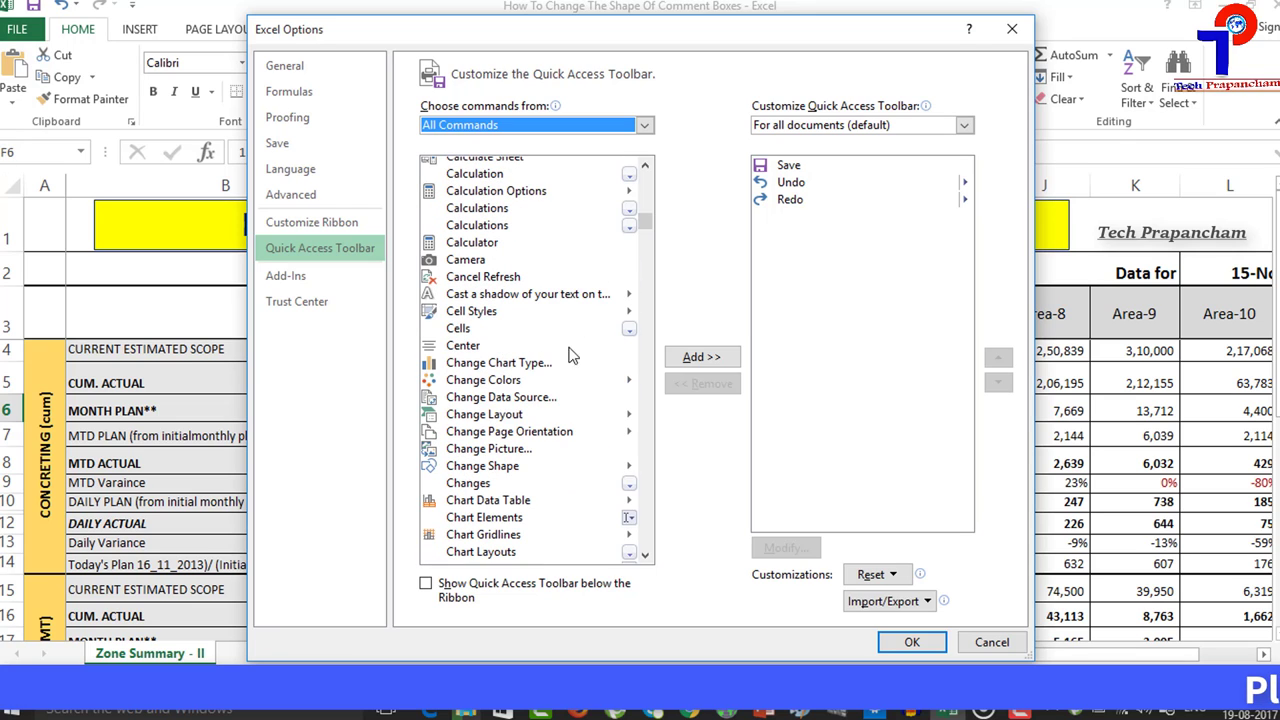
left_click(521, 470)
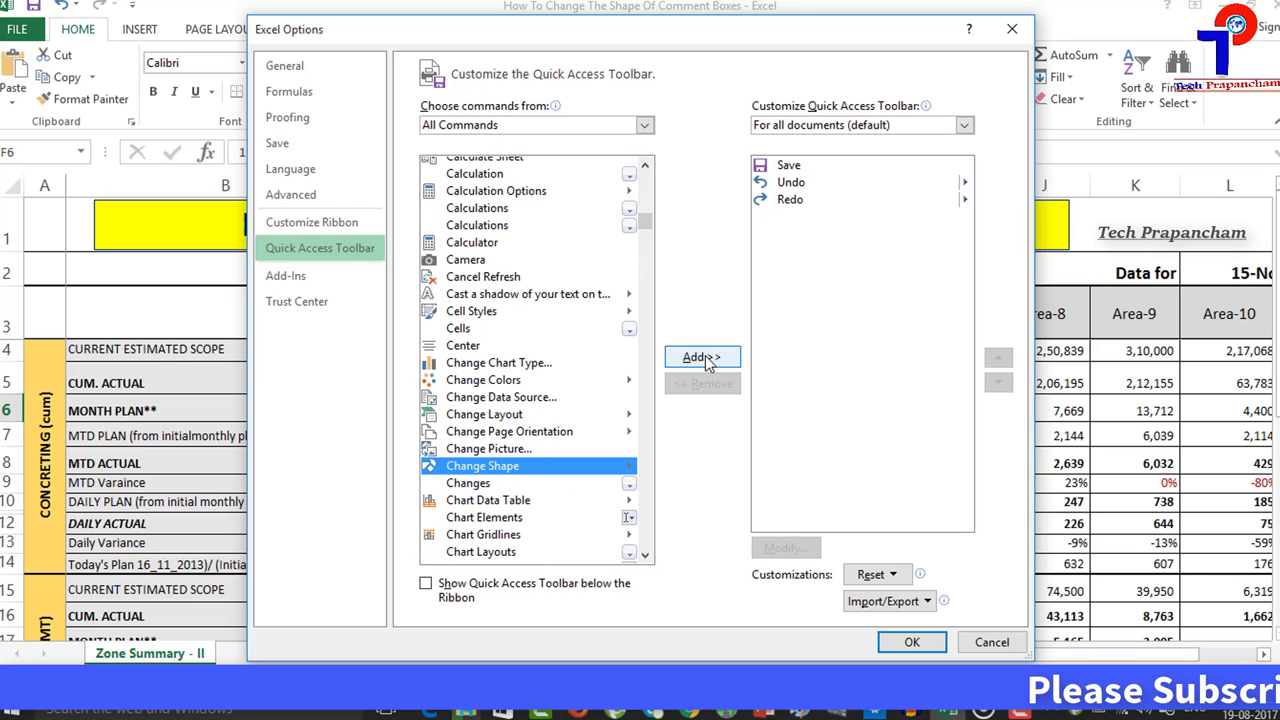
left_click(705, 360)
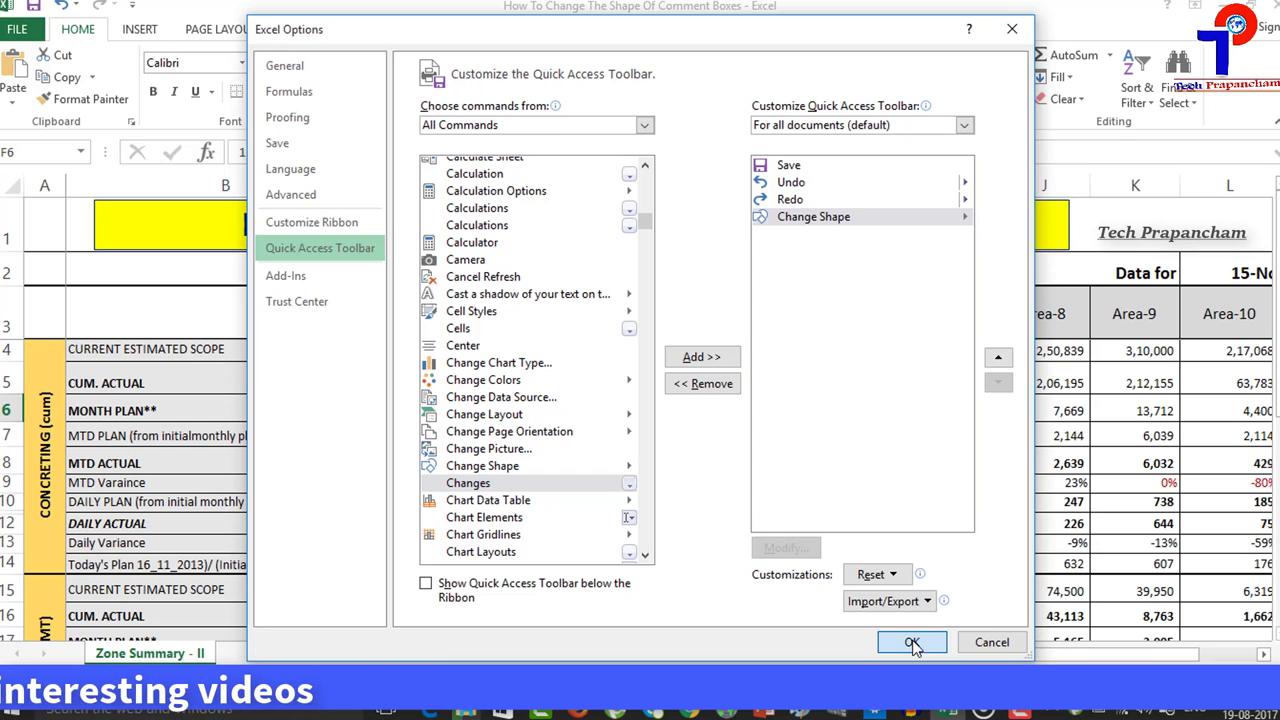
left_click(912, 642)
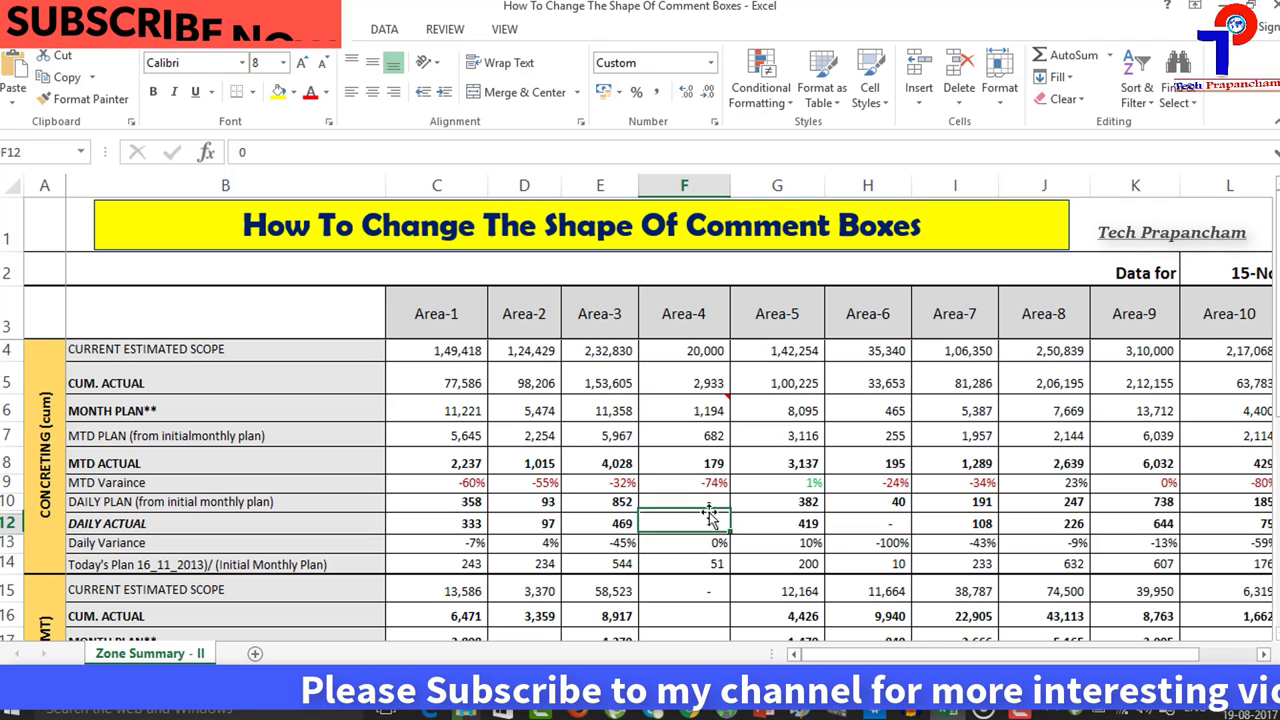
Put F6's comment into edit mode and open the Change Shape gallery from the toolbar.
mouse_move(711, 411)
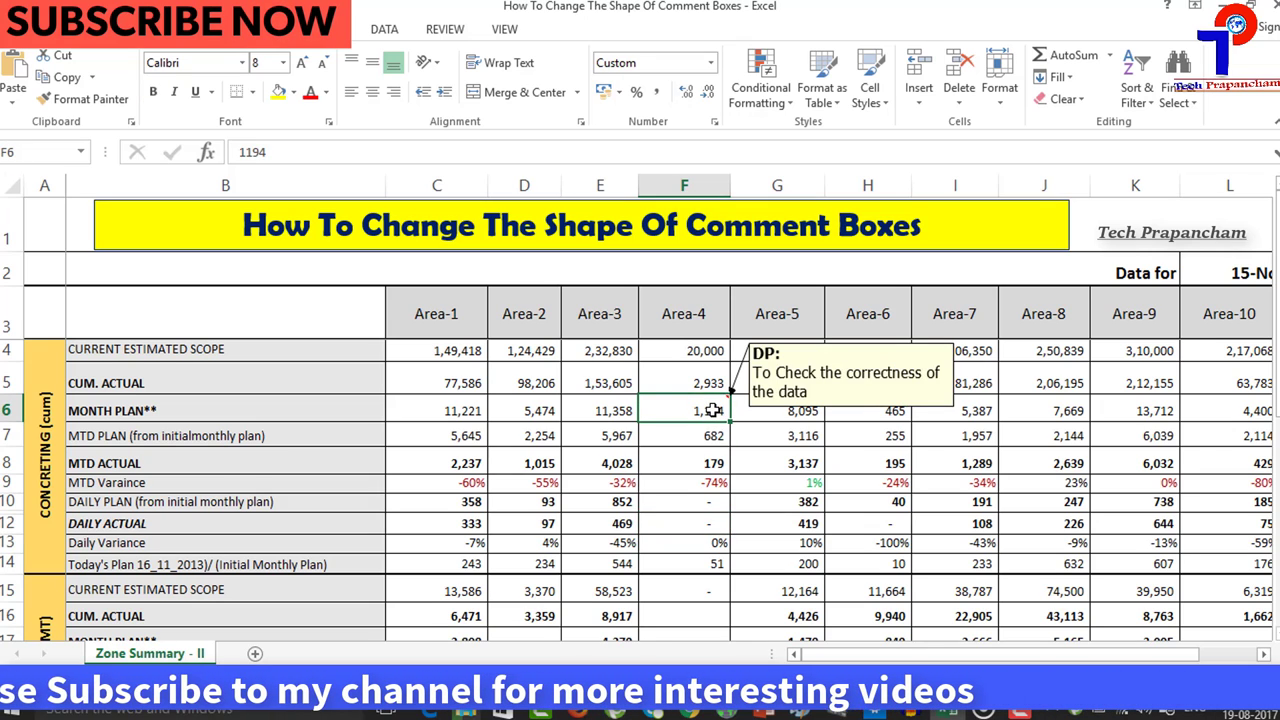
right_click(711, 411)
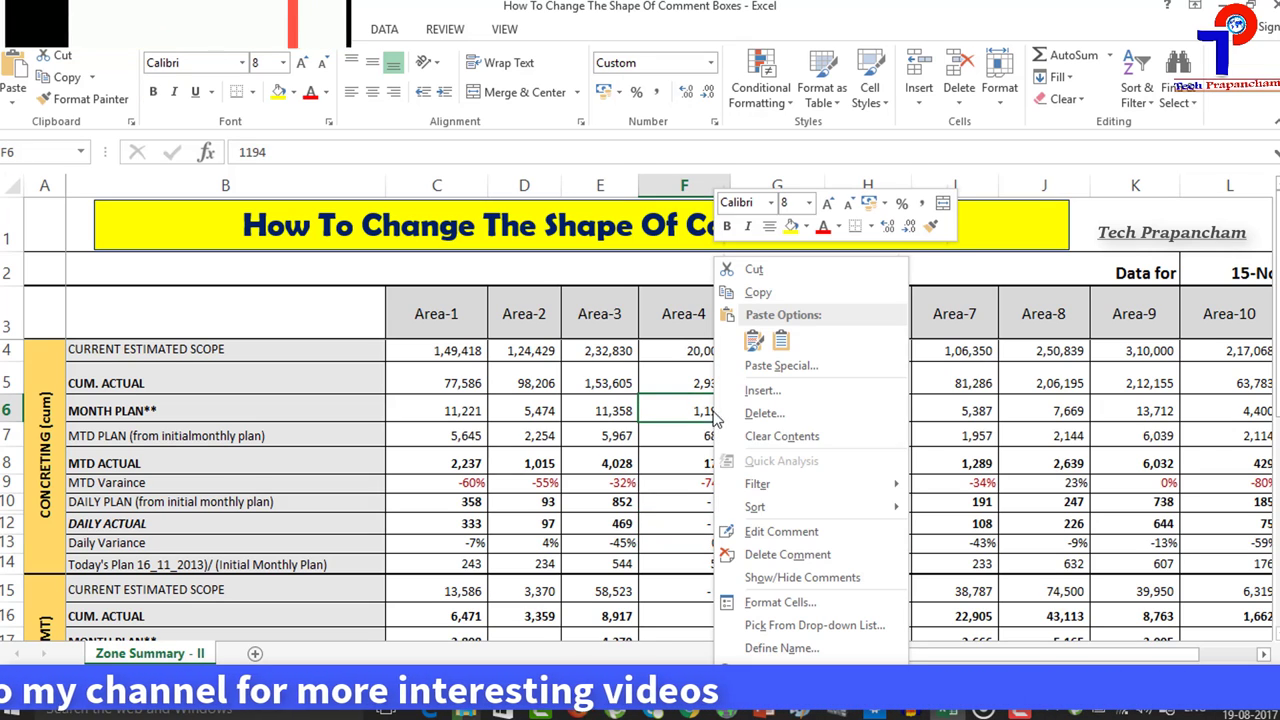
left_click(778, 528)
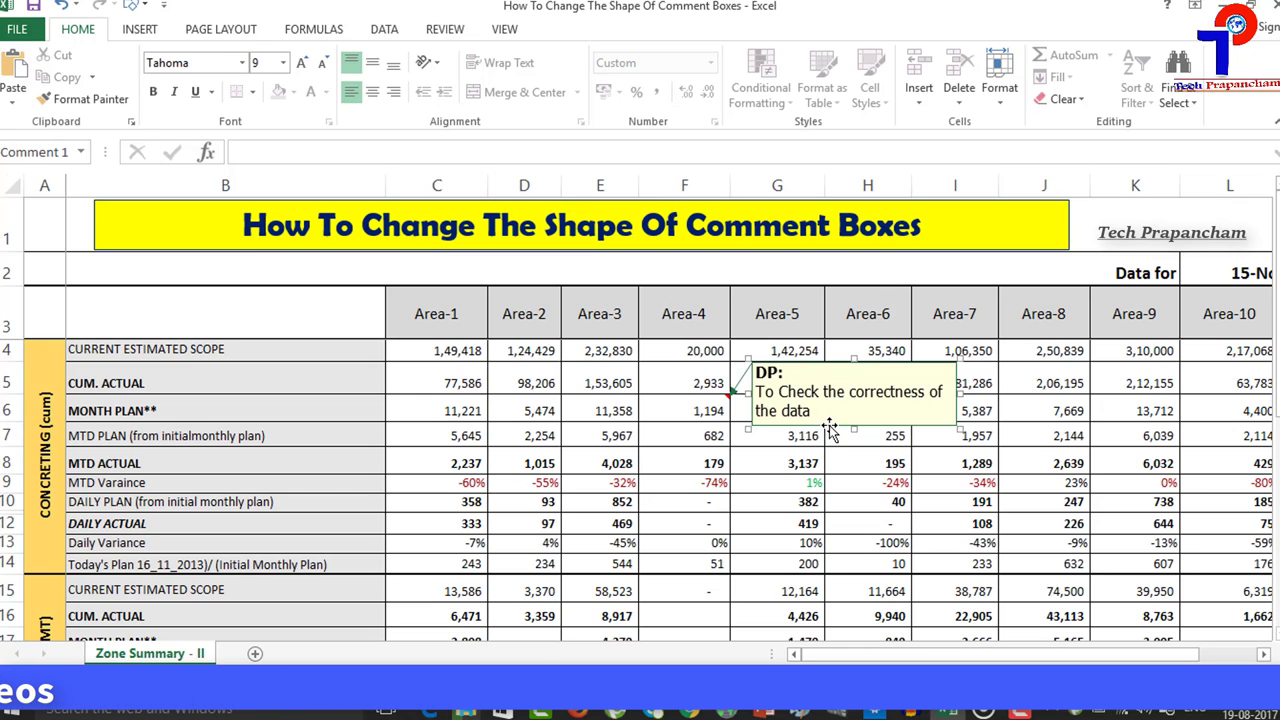
left_click(144, 9)
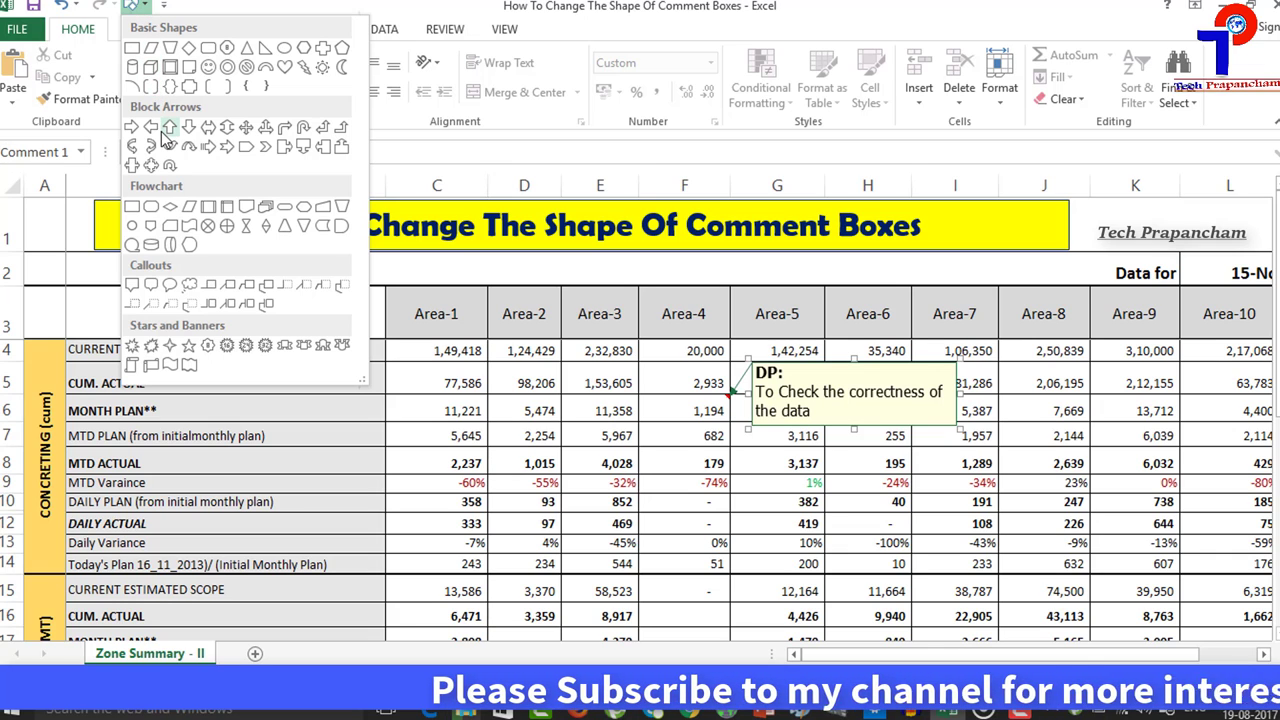
Reshape F6's comment into Explosion 1, then move and stretch it so all text shows.
left_click(137, 353)
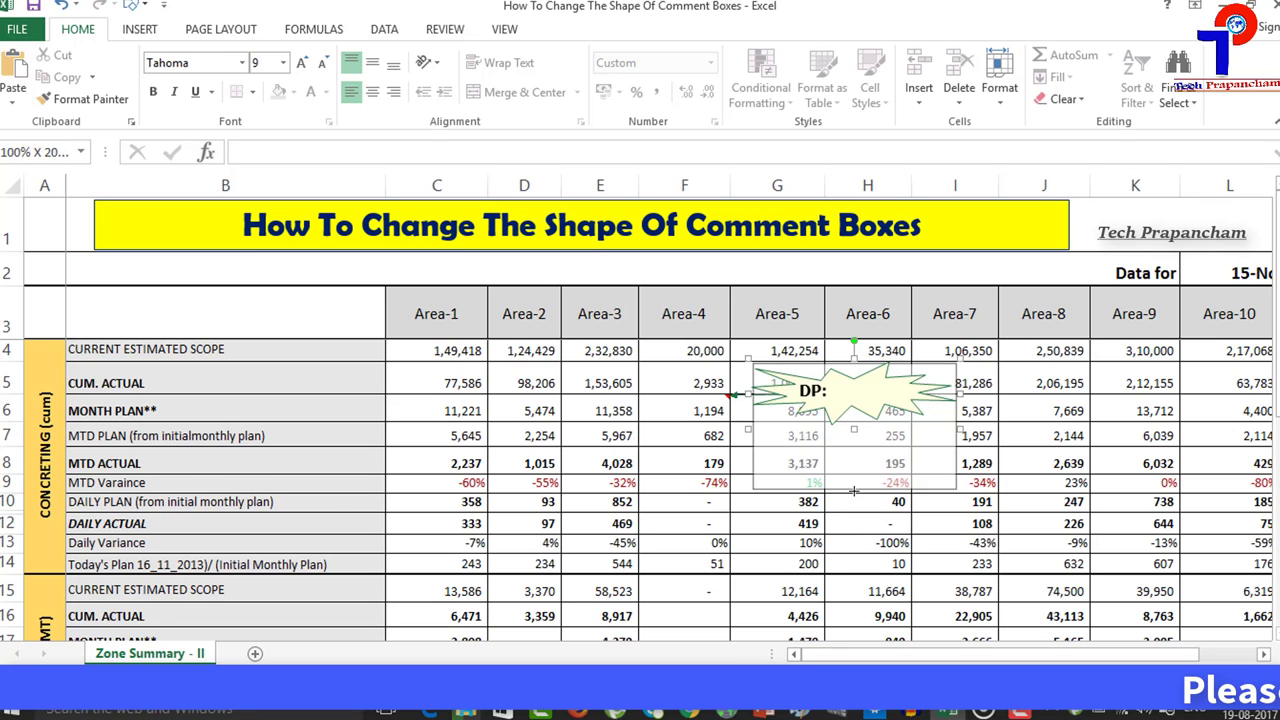
left_click_drag(854, 490, 854, 492)
left_click(861, 436)
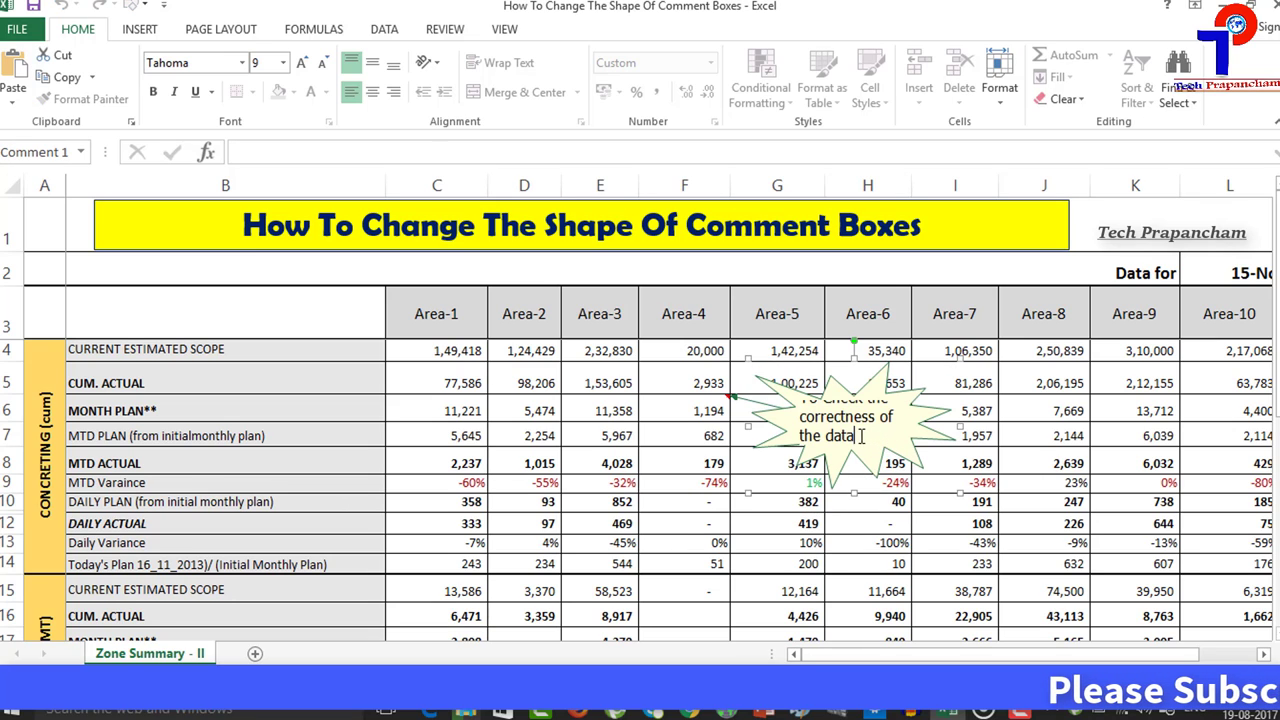
left_click_drag(815, 394, 799, 384)
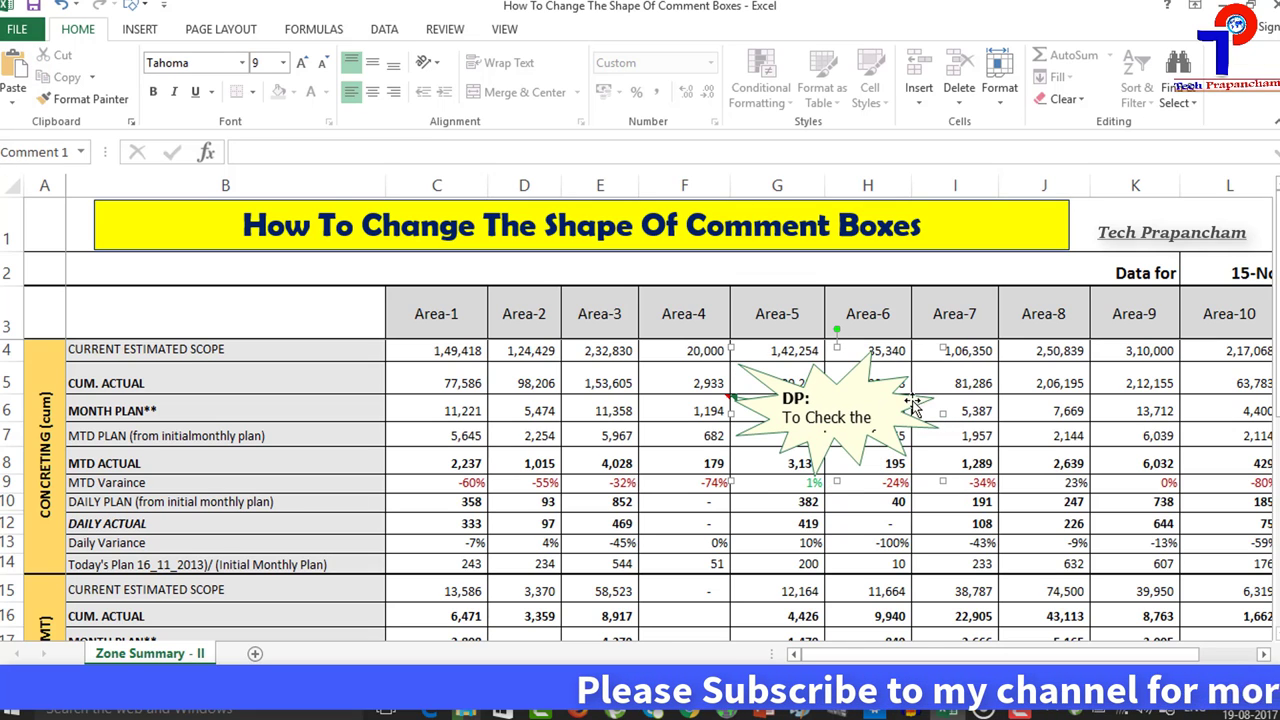
left_click_drag(942, 411, 1085, 411)
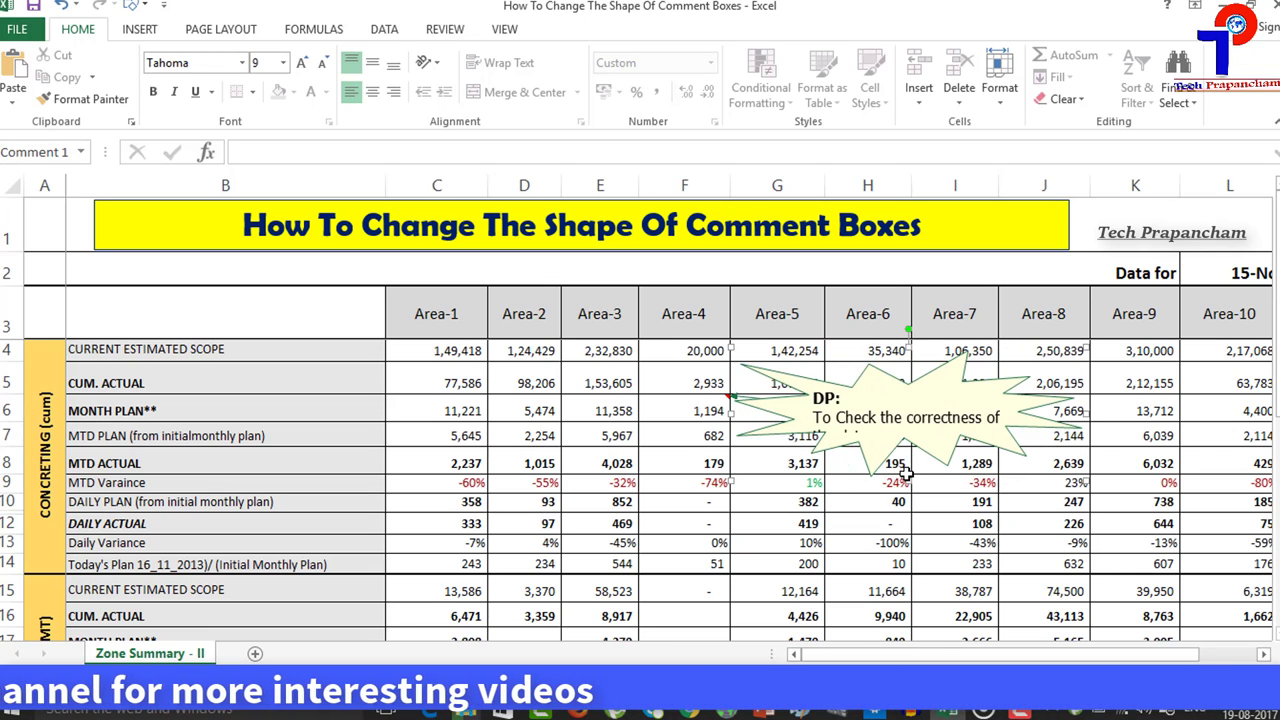
left_click_drag(910, 483, 912, 507)
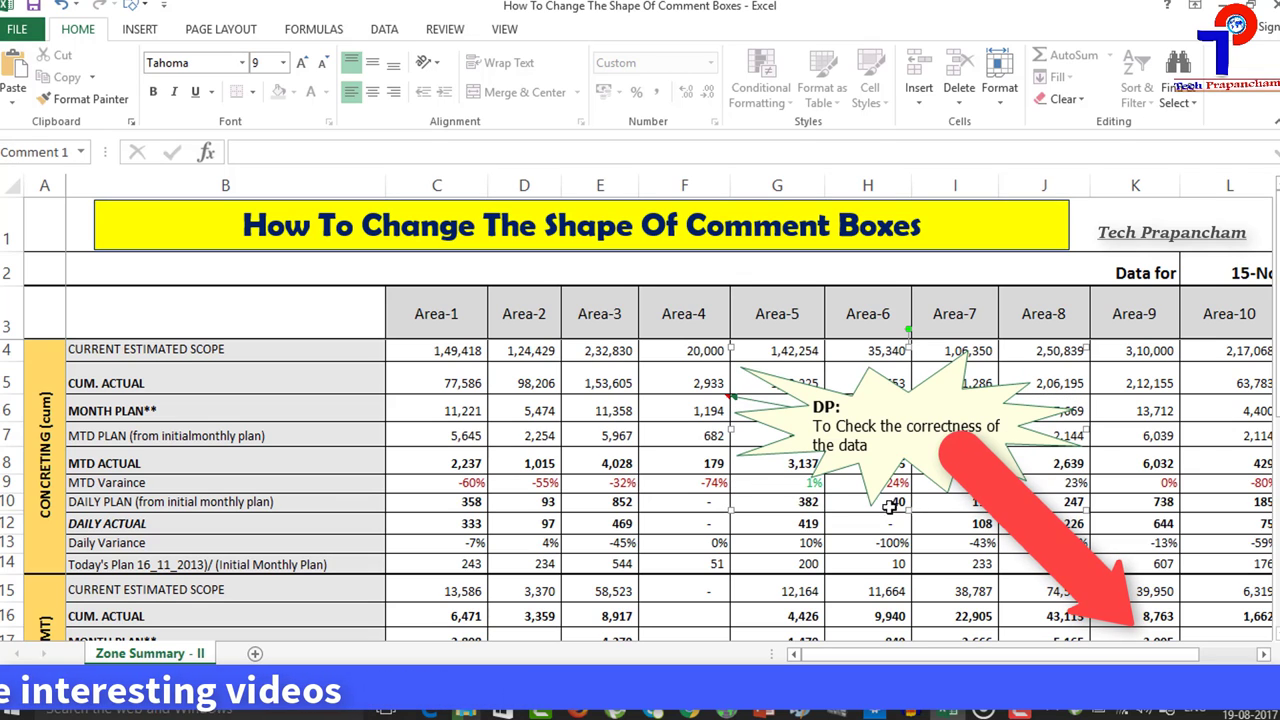
left_click(670, 500)
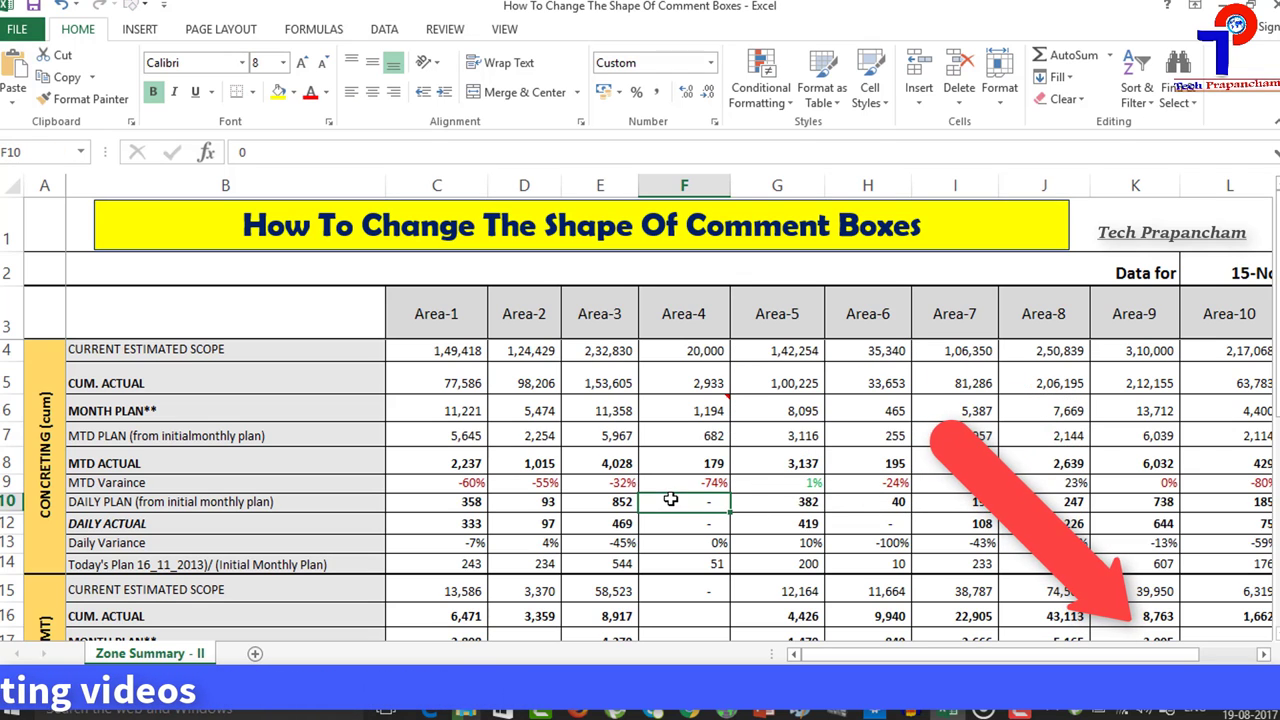
left_click(716, 399)
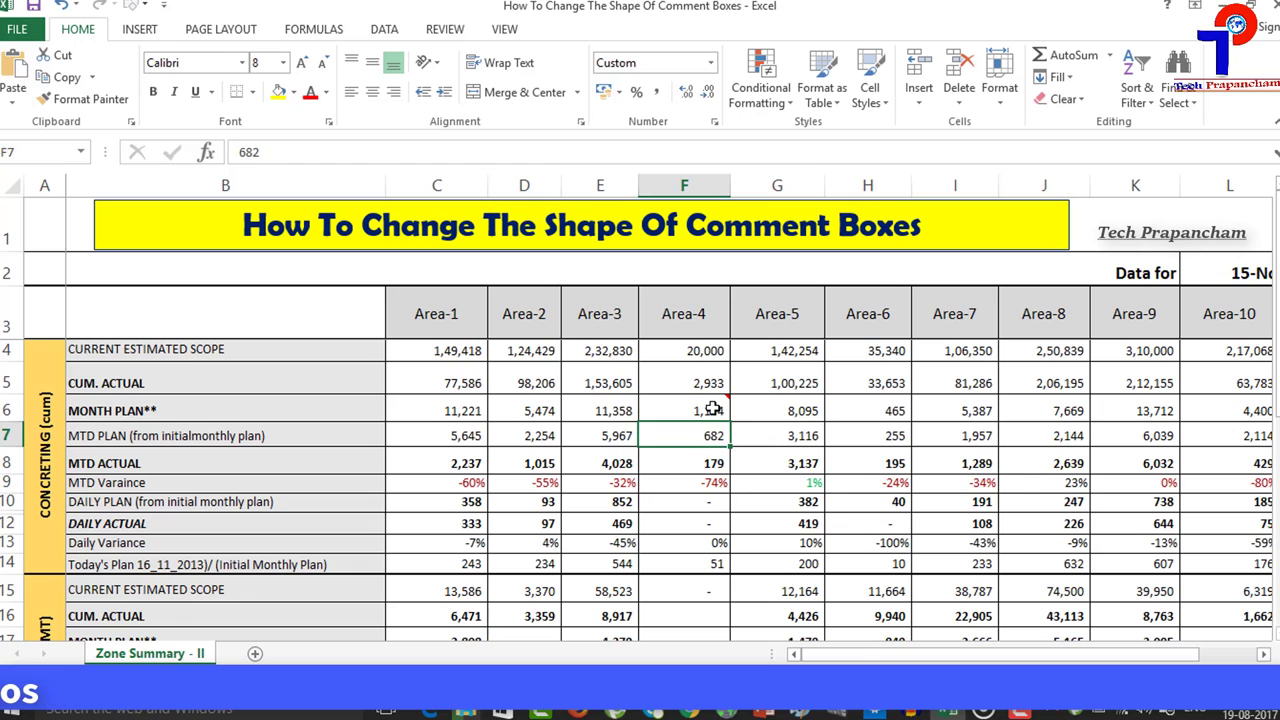
mouse_move(712, 408)
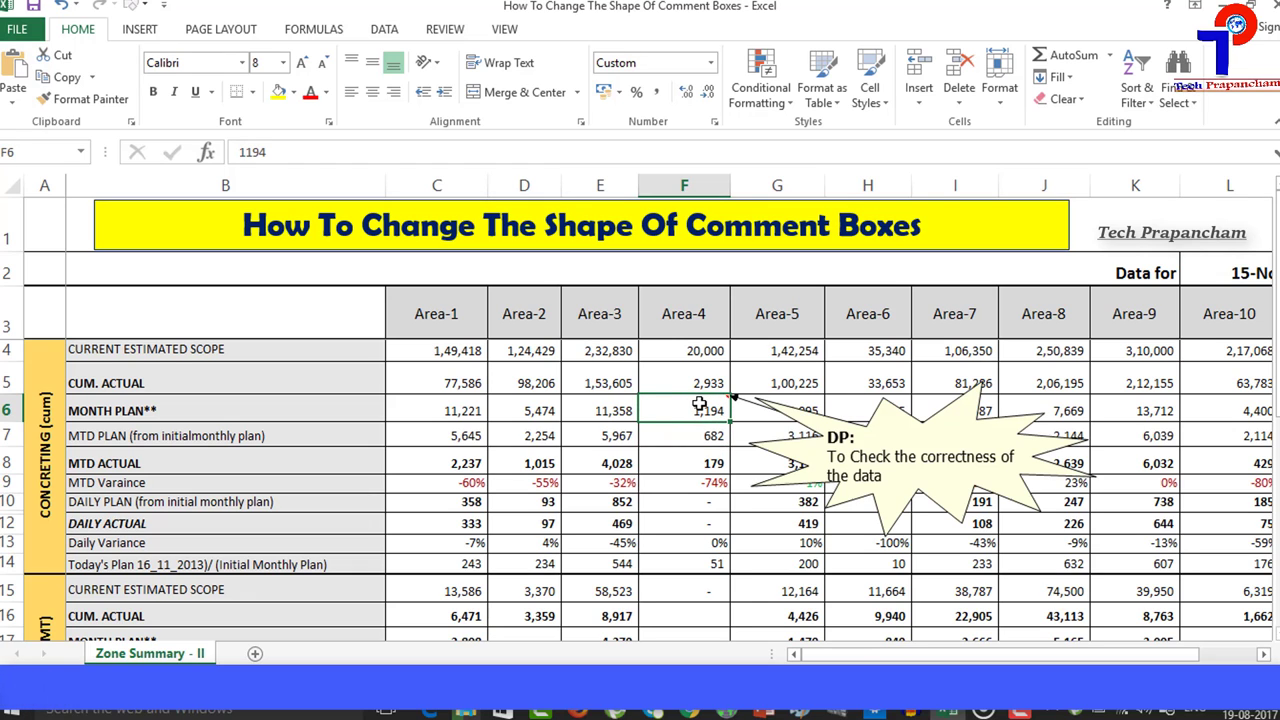
right_click(700, 404)
left_click(760, 529)
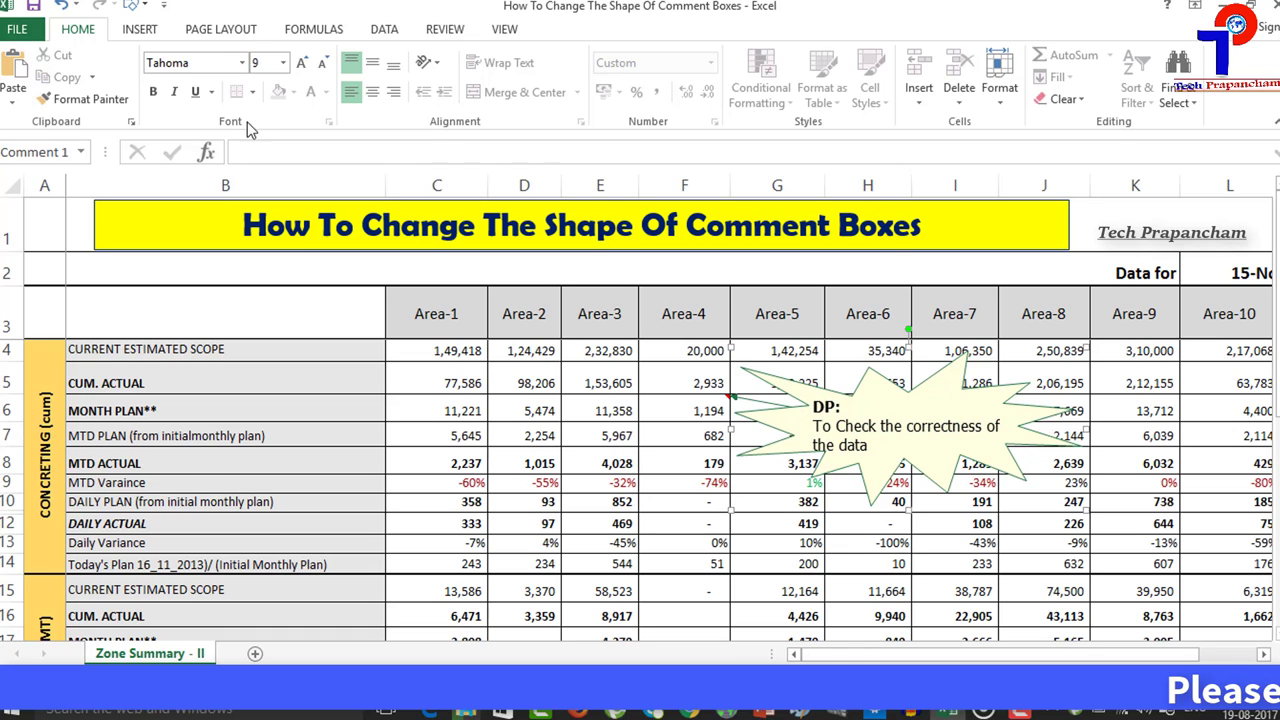
left_click(699, 458)
left_click(711, 408)
mouse_move(713, 406)
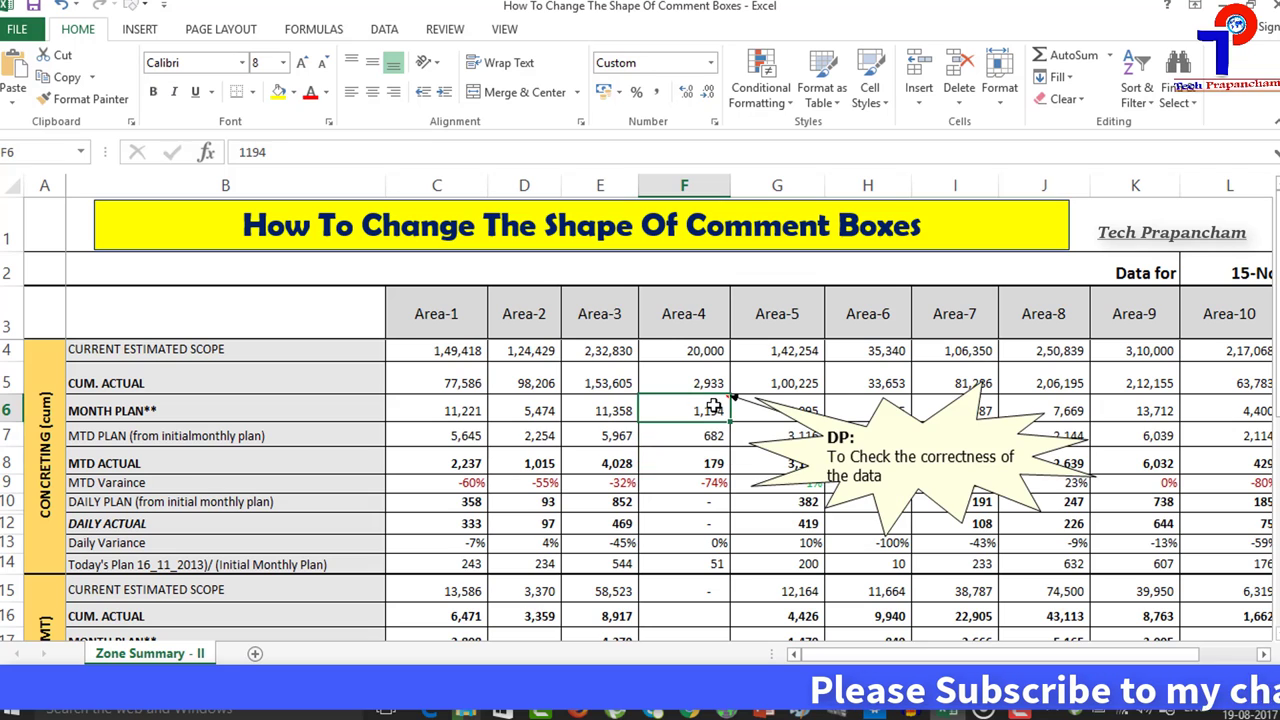